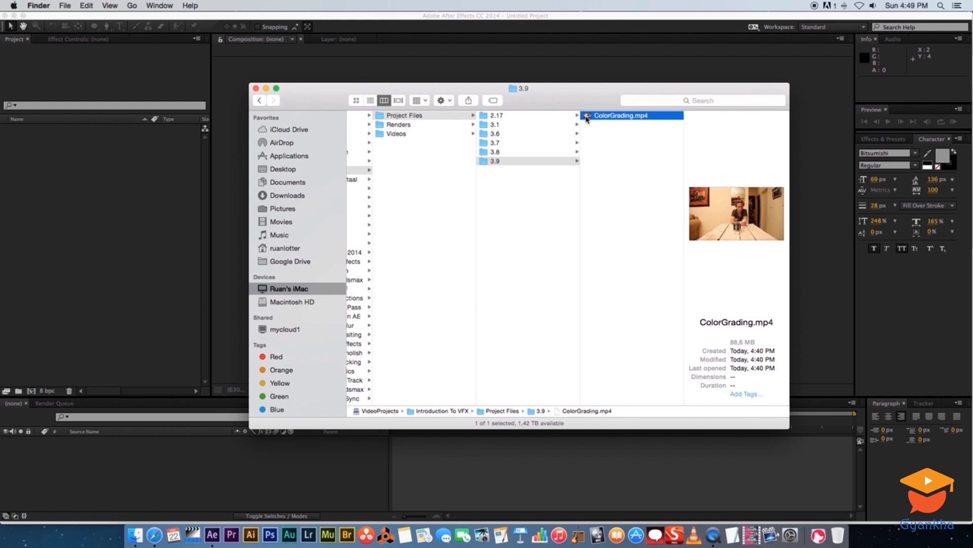
Import ColorGrading.mp4 into After Effects, create a composition from the clip, and move the current time to 0:00:00:17.
drag(586, 118, 84, 183)
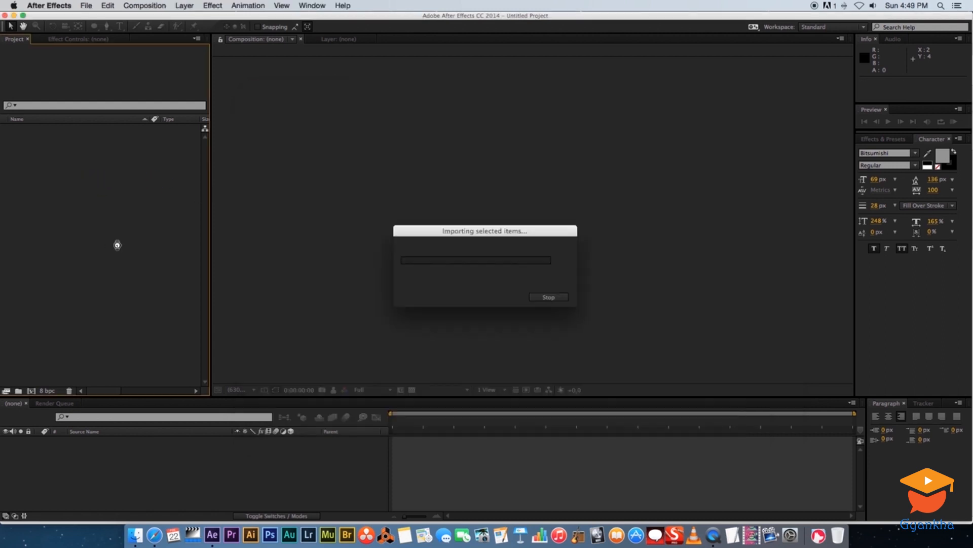
drag(13, 132, 32, 390)
drag(444, 421, 415, 425)
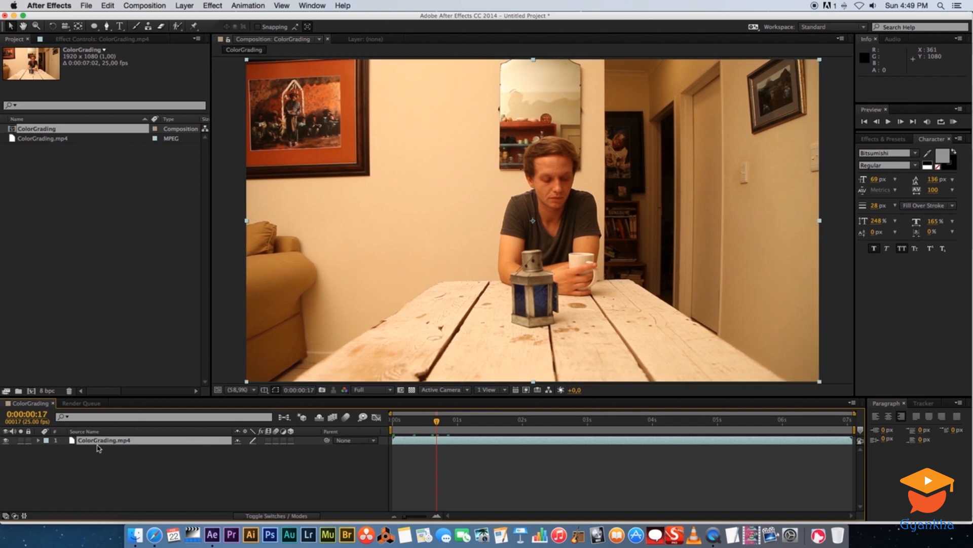
Apply the Curves color correction effect to the ColorGrading.mp4 layer.
right_click(91, 445)
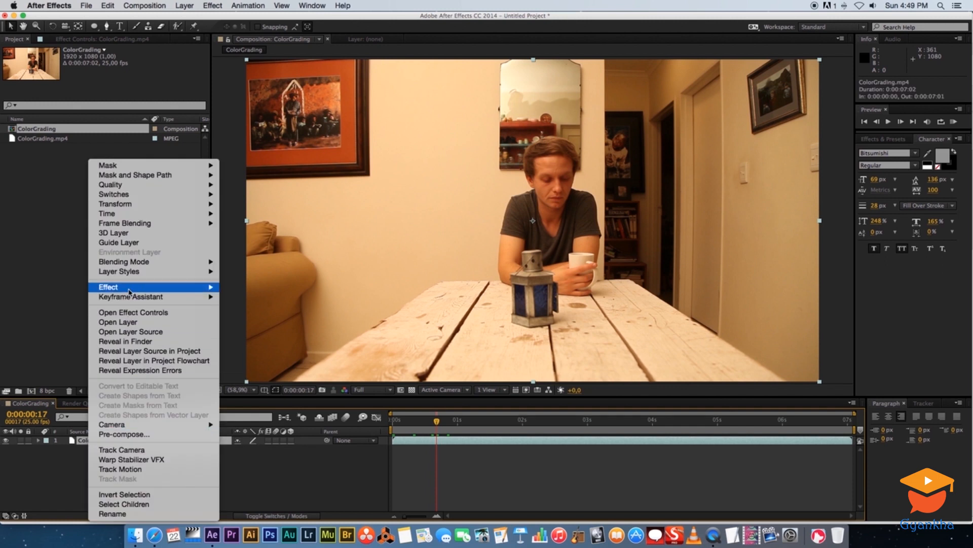
mouse_move(157, 289)
mouse_move(256, 325)
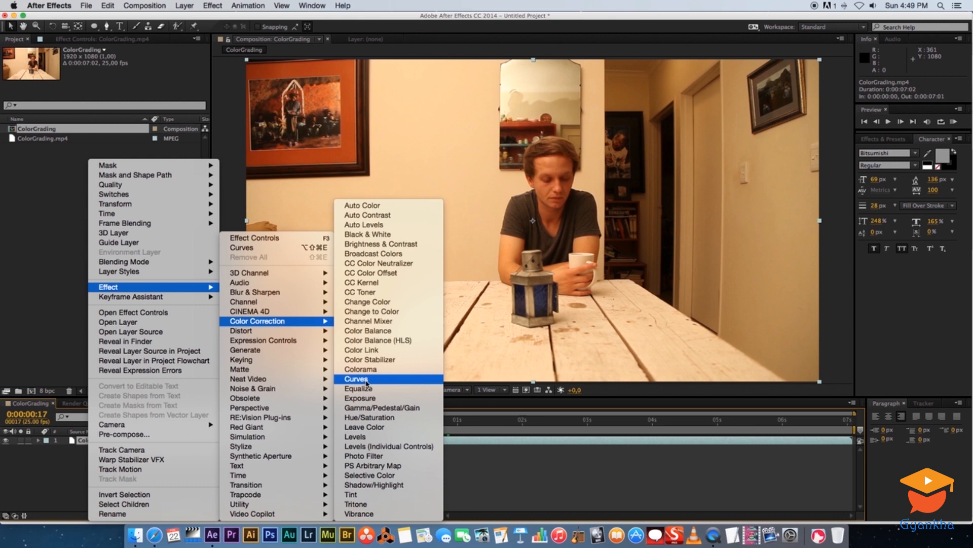
click(367, 381)
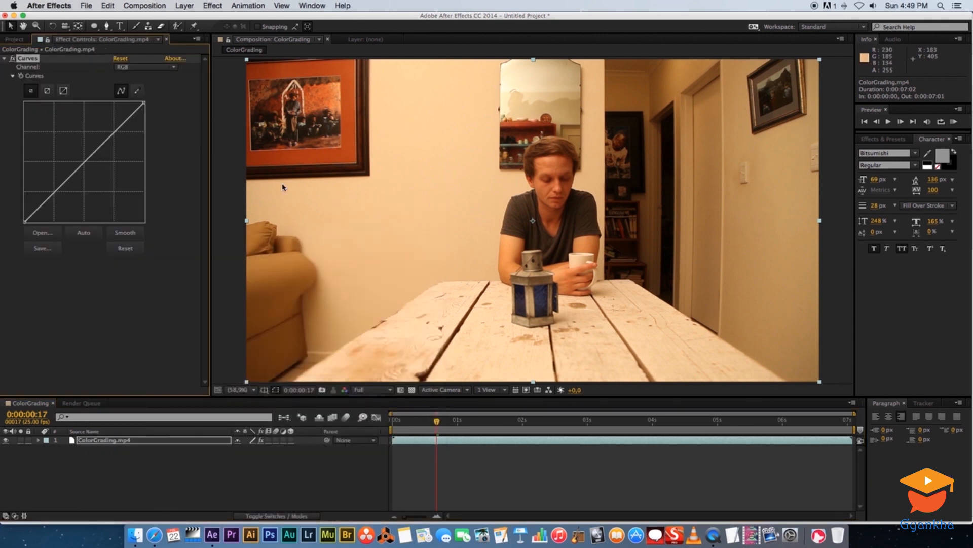
Shape the RGB curve into a gentle S with darker shadows and brighter highlights, and compare the image with and without Curves.
drag(65, 185, 65, 192)
drag(116, 141, 108, 131)
click(12, 59)
click(12, 59)
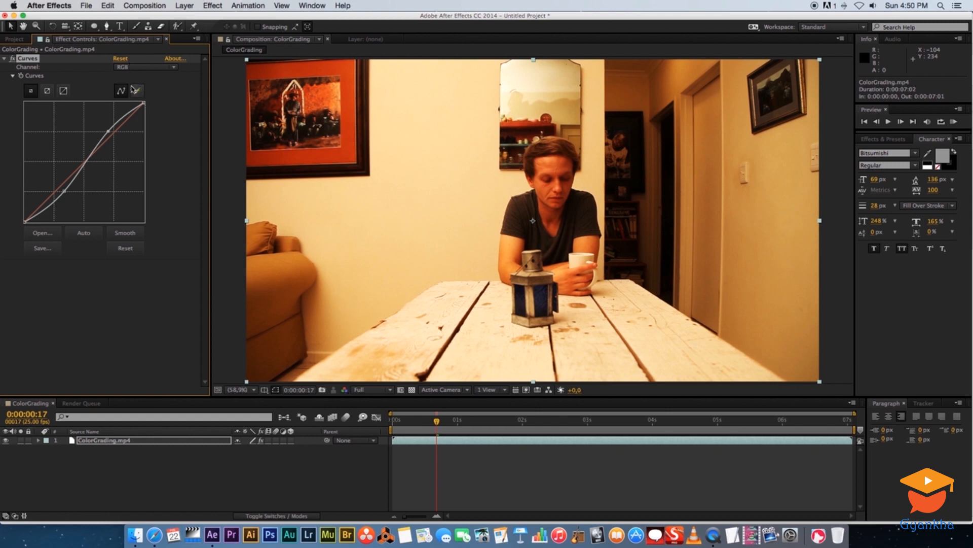
Lower the midtones of the Red curve and raise the midtones of the Blue curve slightly.
click(174, 68)
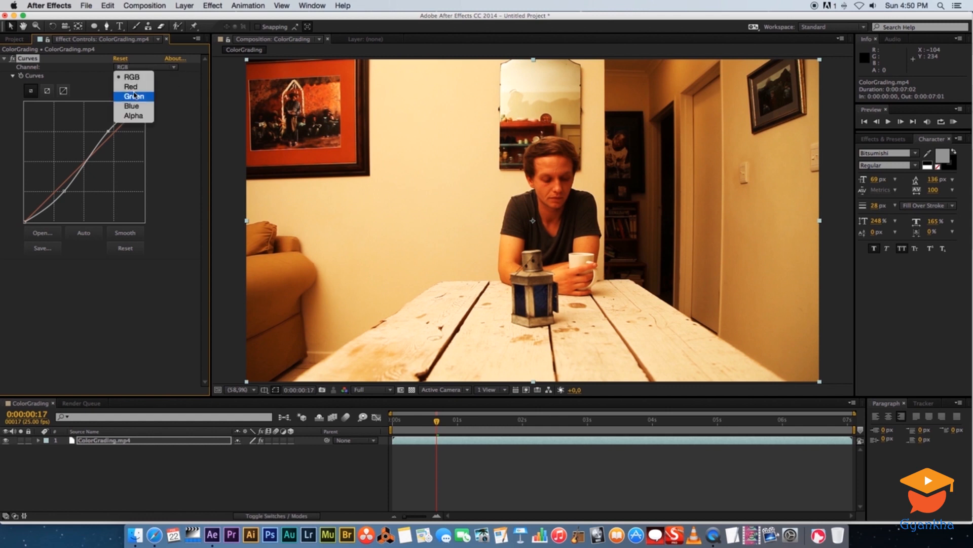
click(142, 90)
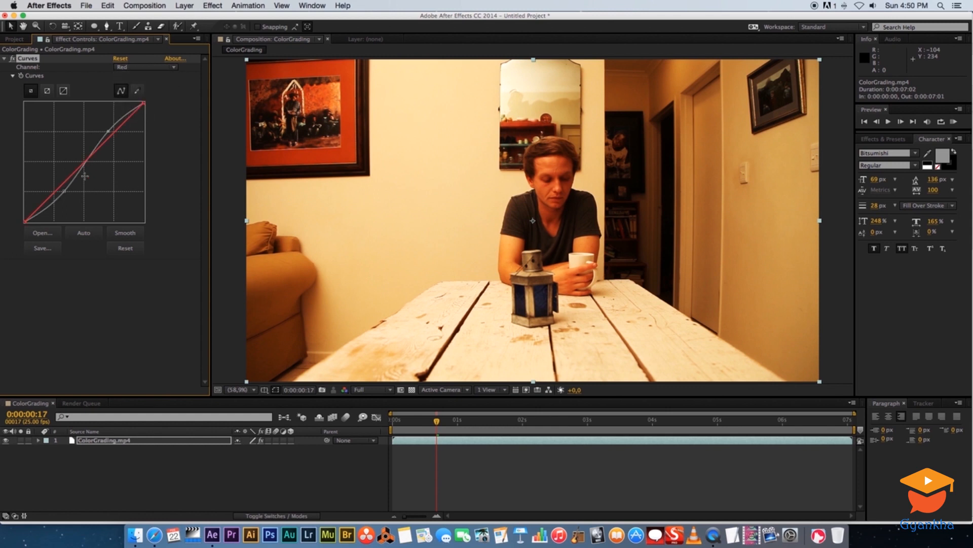
drag(75, 174, 83, 186)
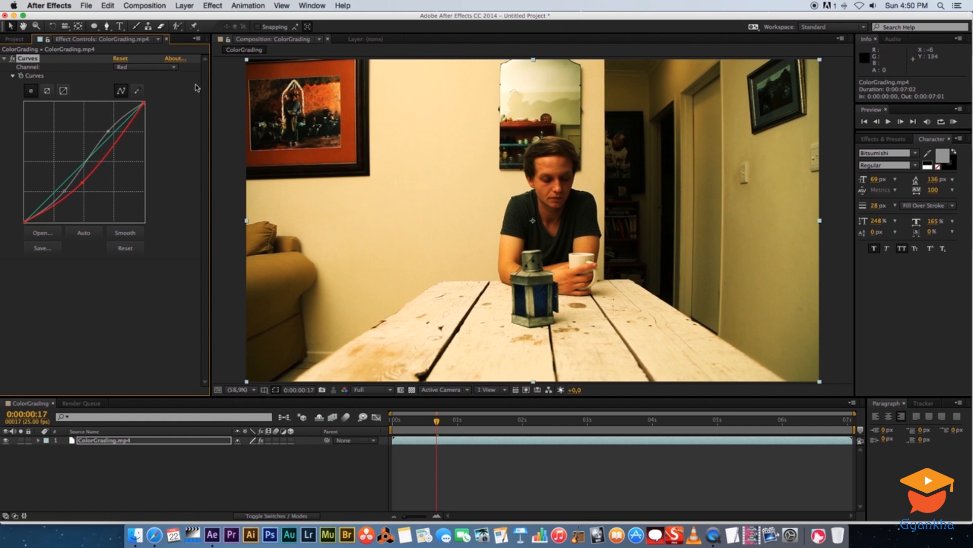
click(161, 67)
click(129, 108)
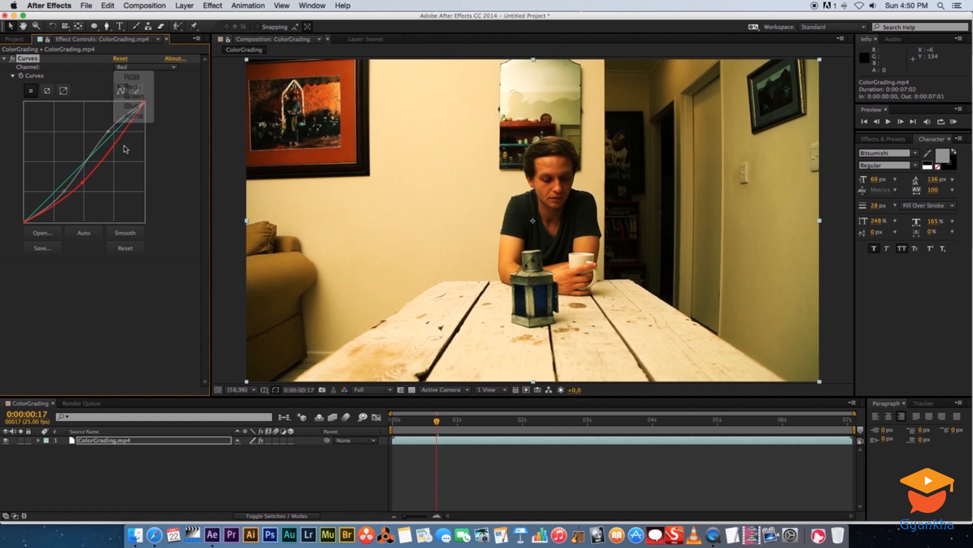
drag(75, 176, 73, 171)
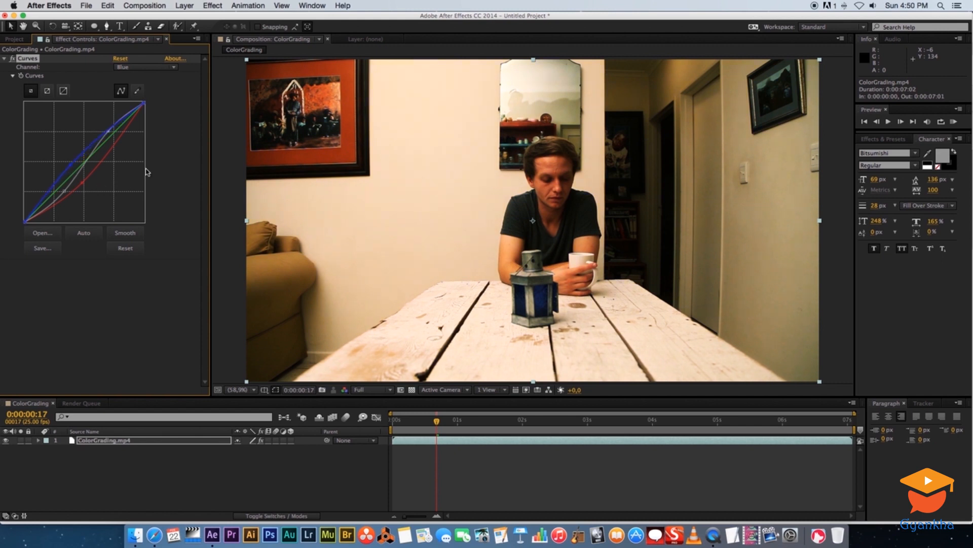
Raise the shadow point of the RGB curve slightly and compare the graded image with the original.
click(160, 68)
click(132, 77)
drag(64, 192, 64, 185)
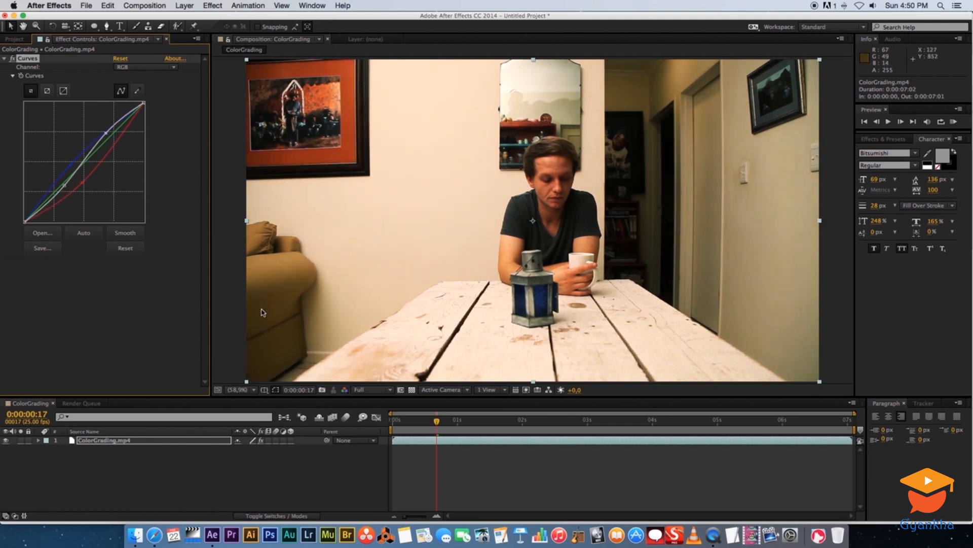
click(13, 60)
click(13, 60)
click(12, 61)
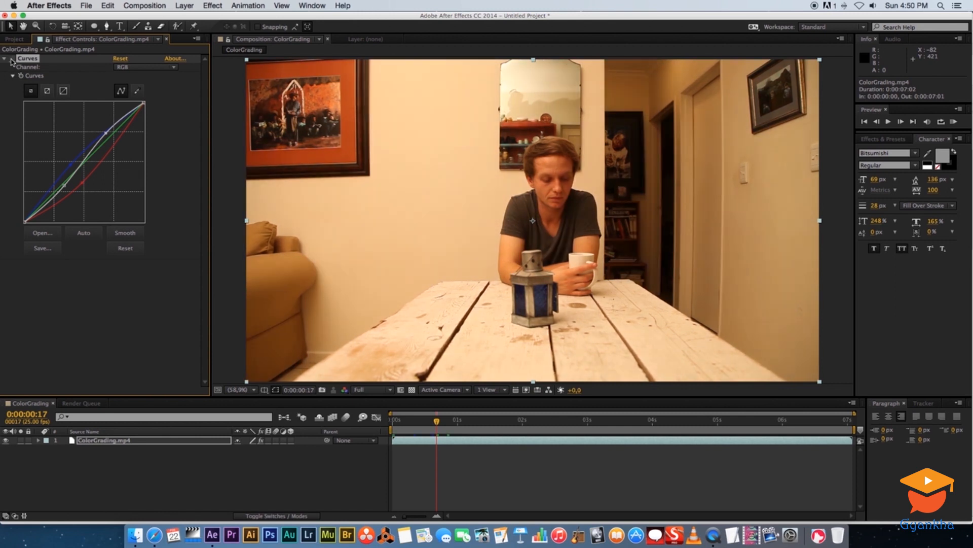
click(13, 60)
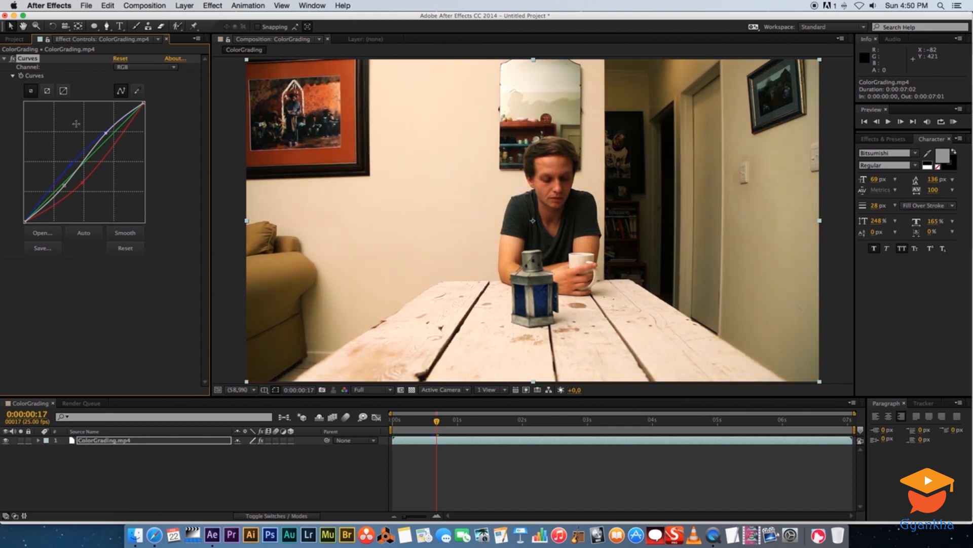
Add the Tint color correction effect to the layer and set Amount to Tint to 20%.
click(5, 59)
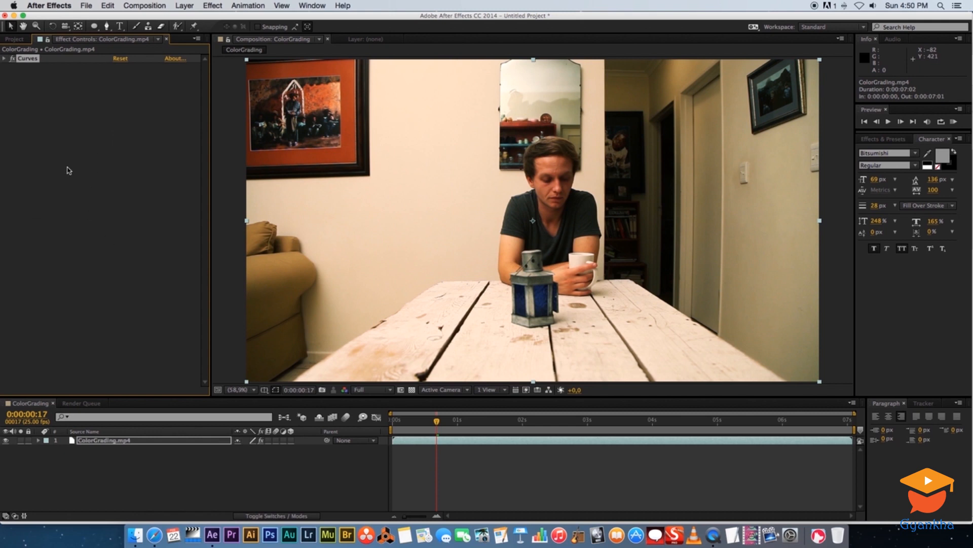
right_click(59, 140)
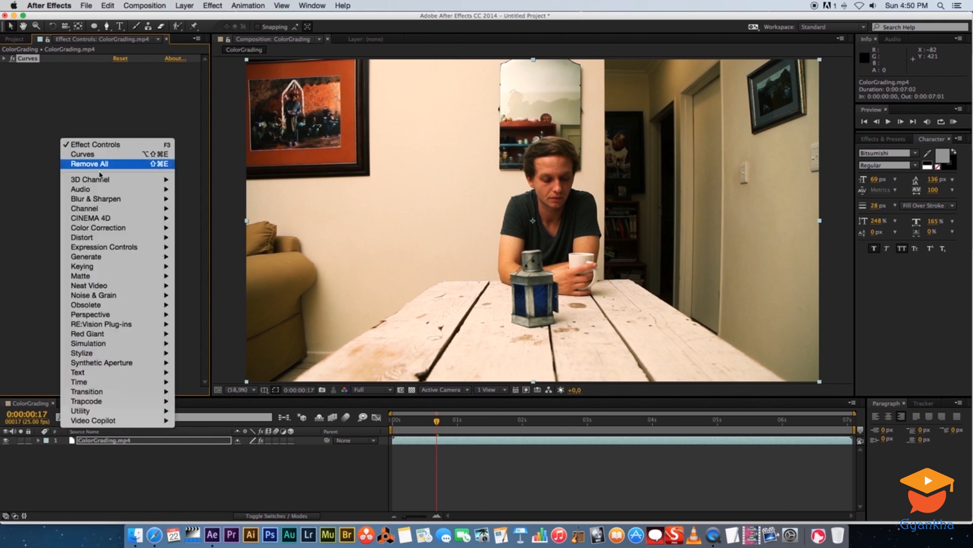
mouse_move(111, 229)
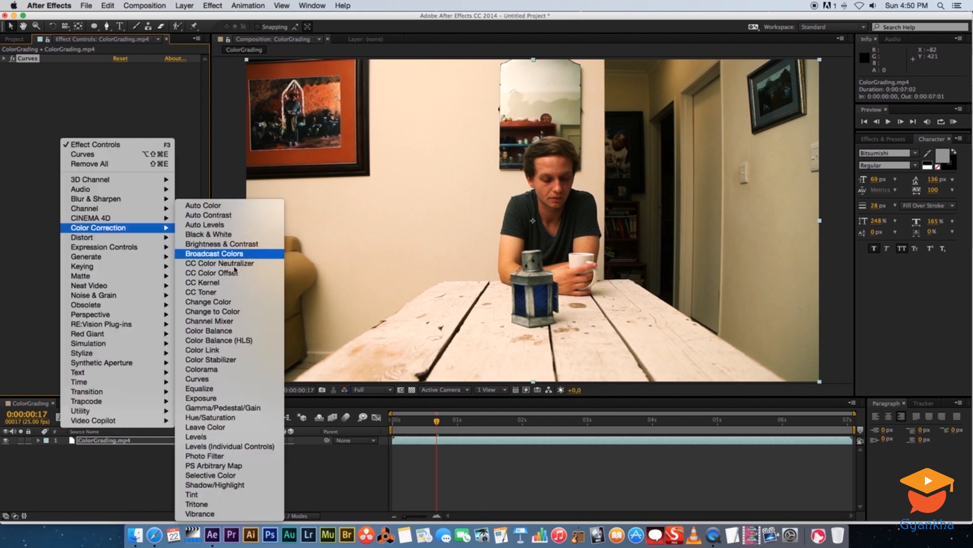
click(199, 494)
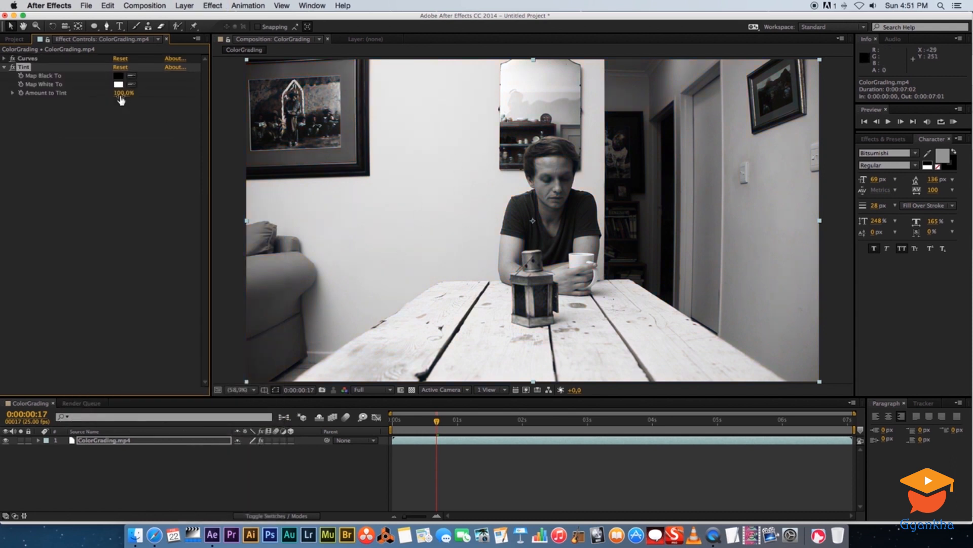
drag(120, 94, 80, 99)
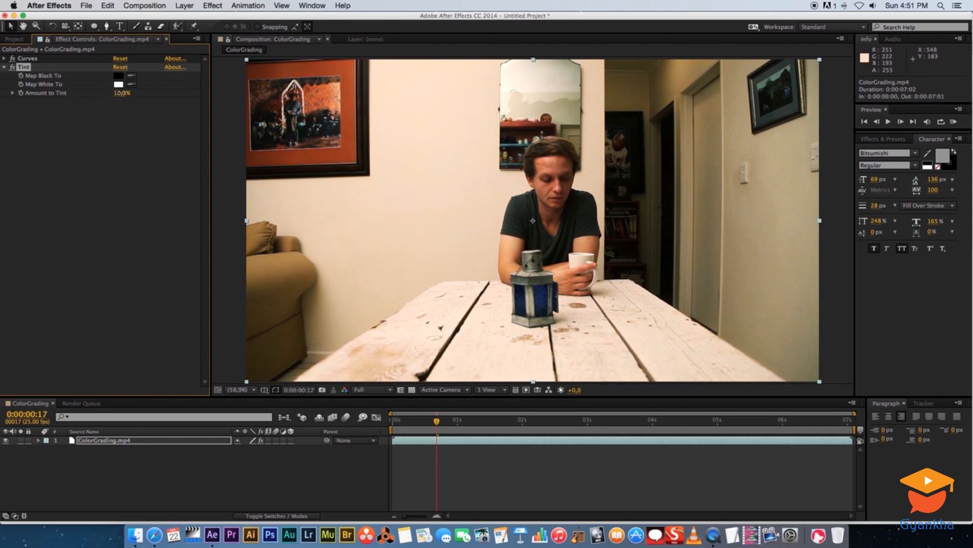
click(119, 93)
text(20)
key(Return)
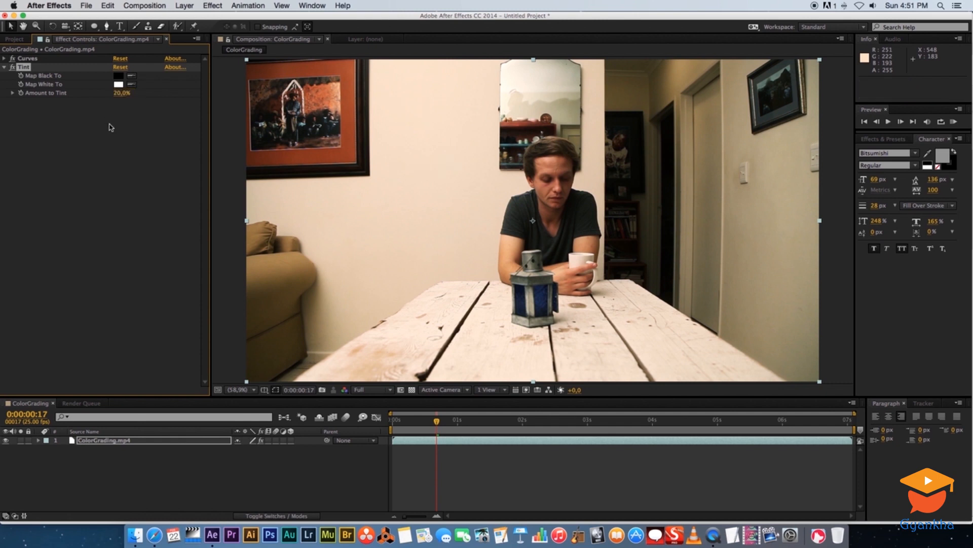
Collapse the Tint settings and turn off both the Curves and Tint effects.
click(62, 131)
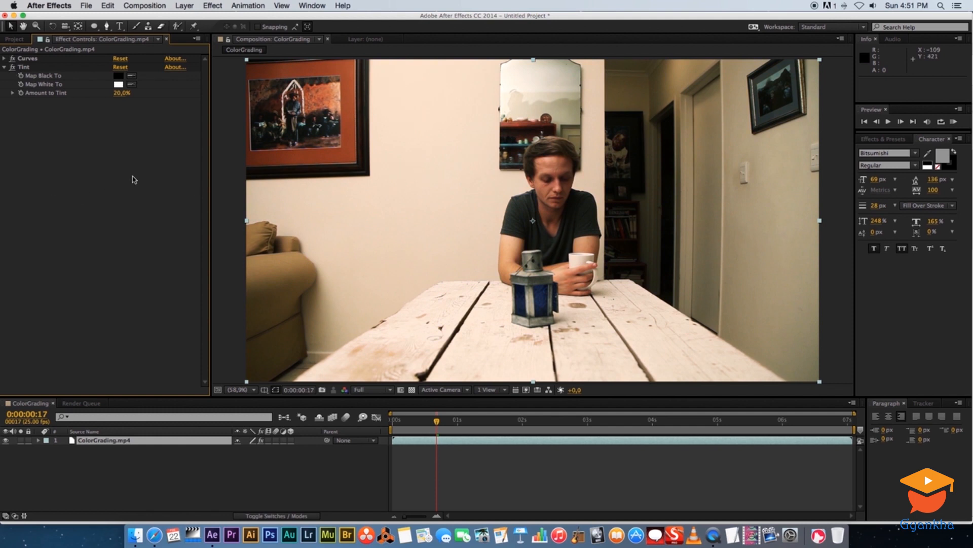
click(4, 67)
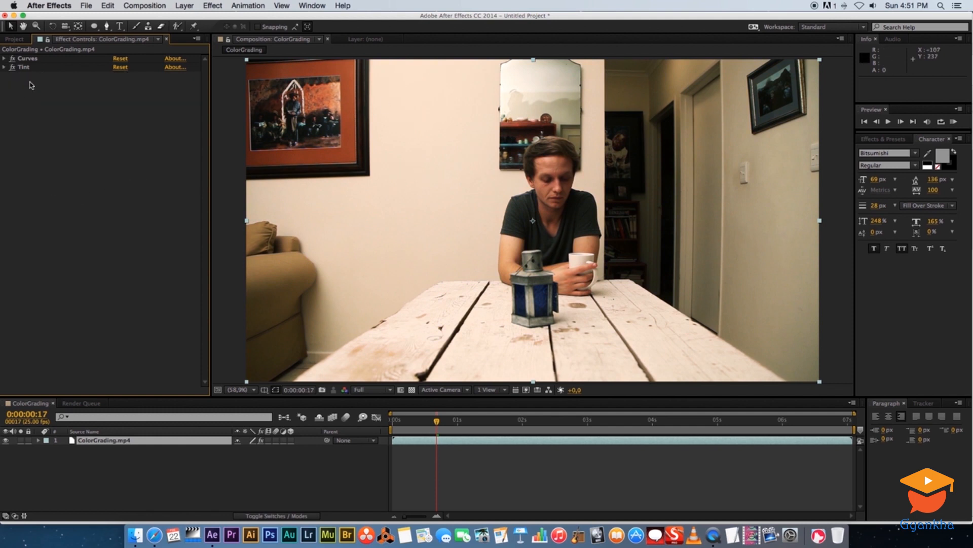
click(13, 66)
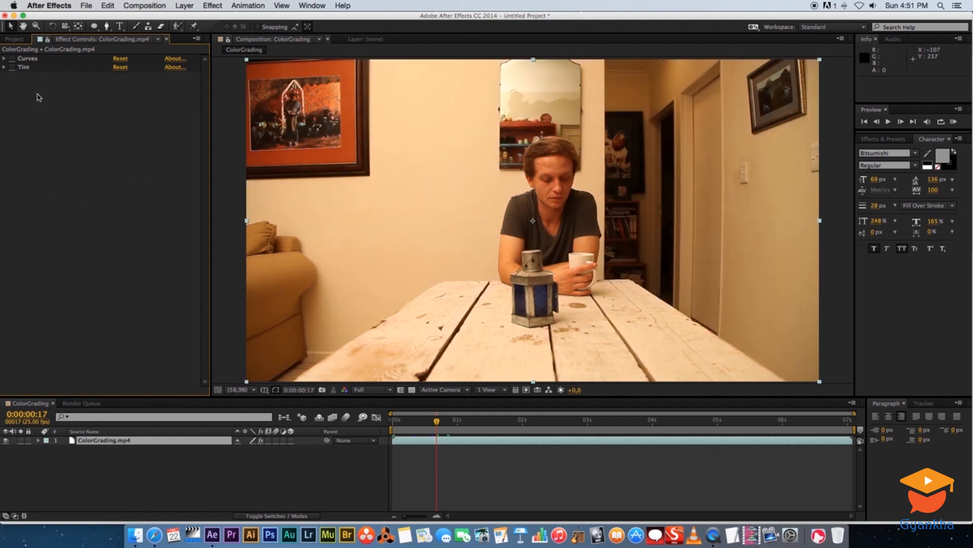
Try the Brightness & Contrast effect on the layer with adjusted values, and delete the effect.
right_click(81, 143)
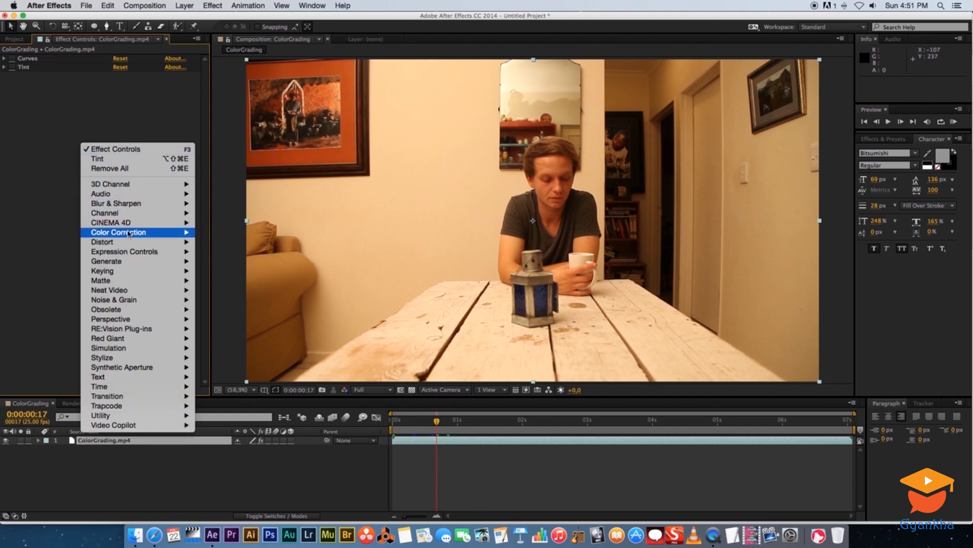
mouse_move(117, 232)
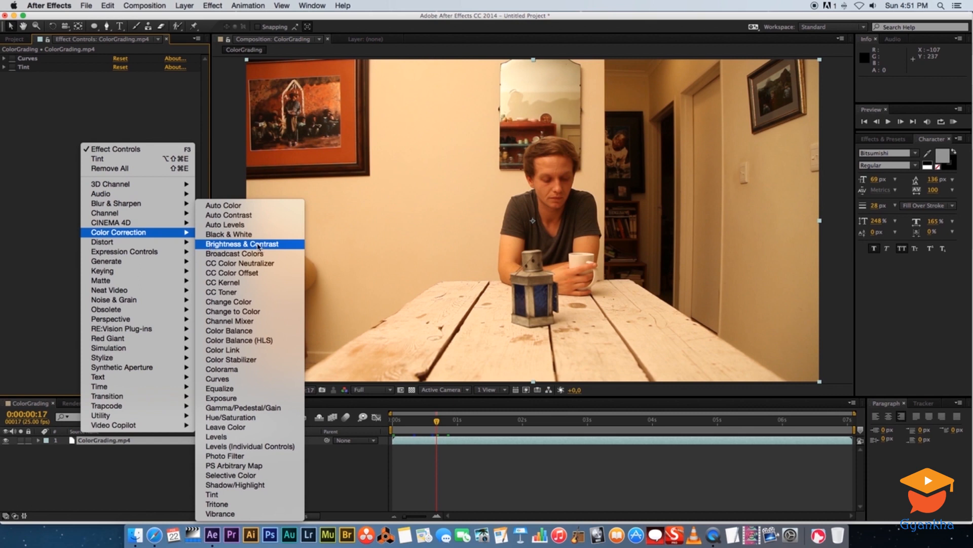
click(259, 246)
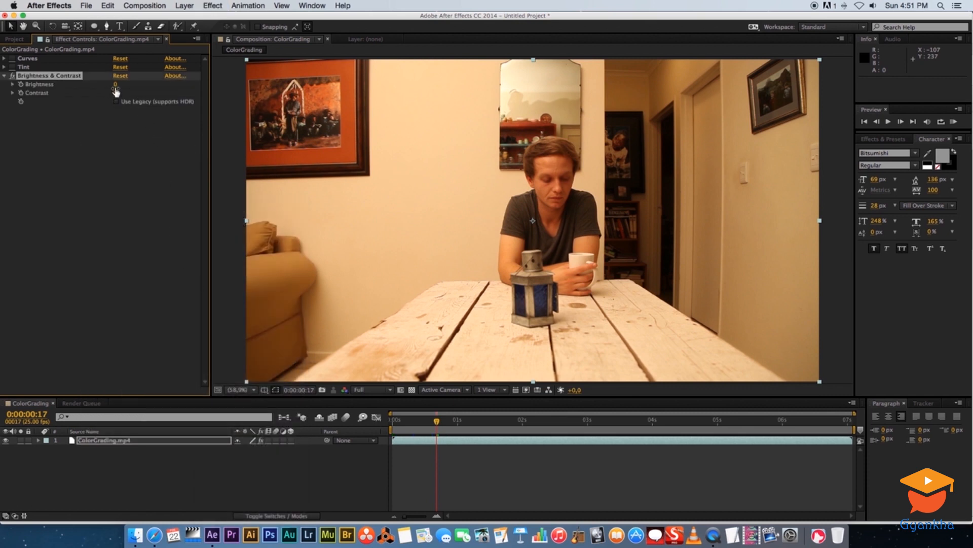
mouse_move(115, 85)
mouse_down()
mouse_move(130, 86)
mouse_move(117, 86)
mouse_move(129, 94)
mouse_up()
click(46, 76)
click(37, 76)
key(Delete)
Try the Exposure effect on the layer with a master exposure of 0.59, and delete the effect.
right_click(65, 149)
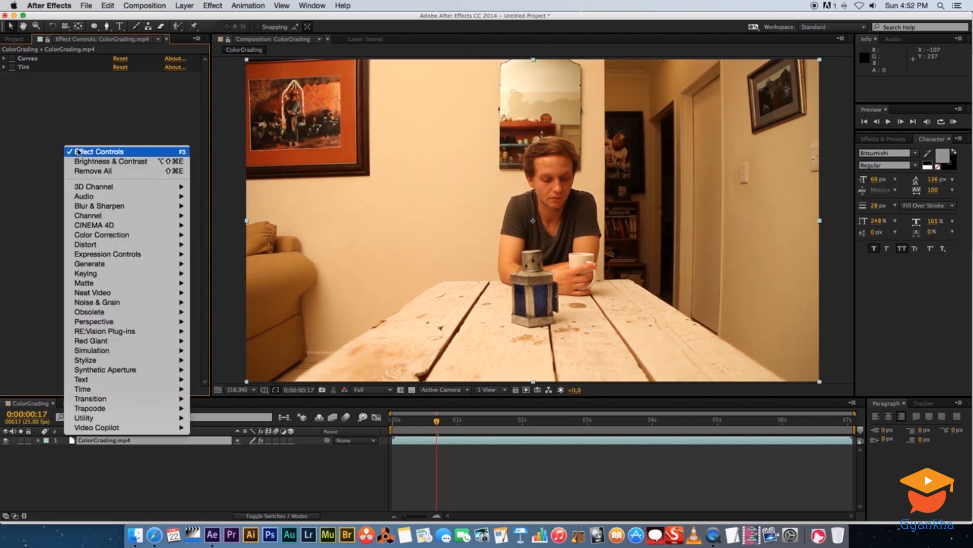
mouse_move(111, 239)
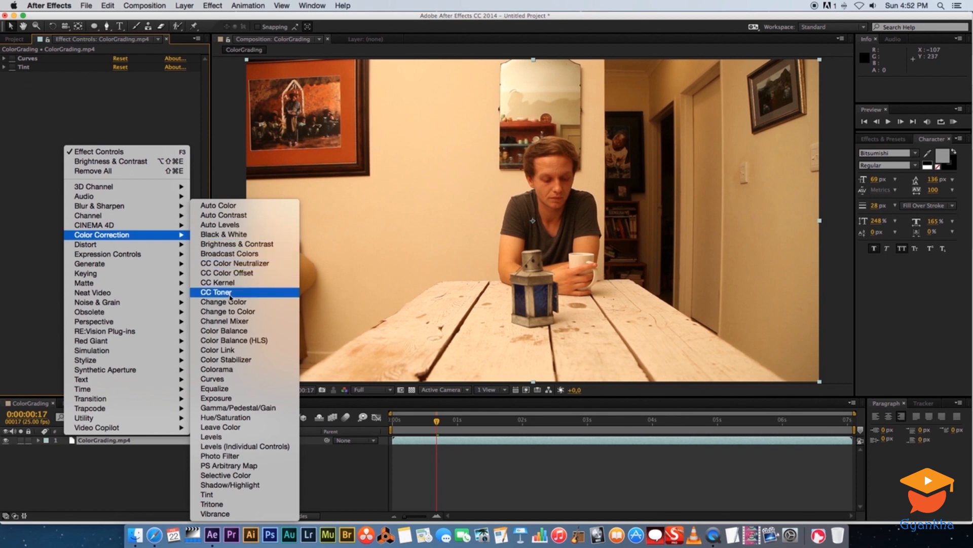
click(222, 401)
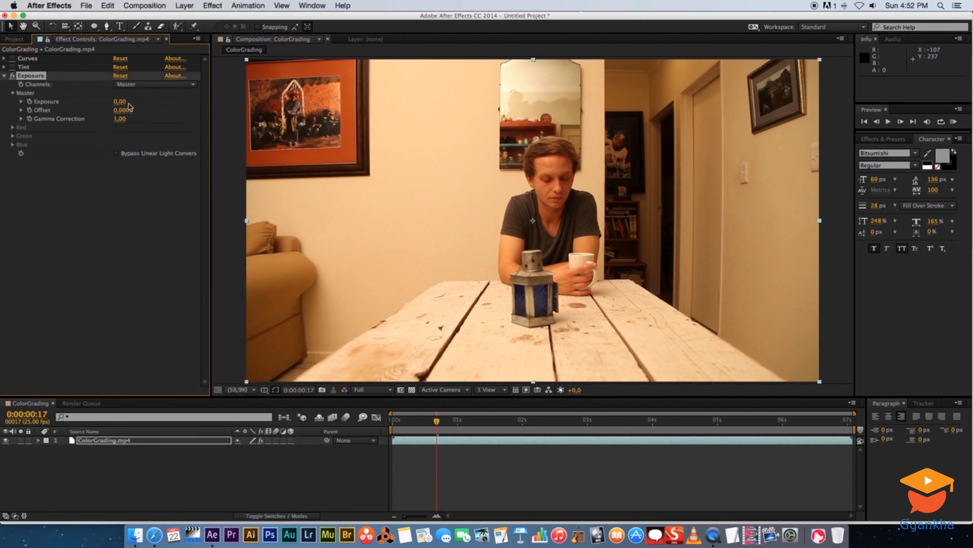
drag(119, 102, 164, 103)
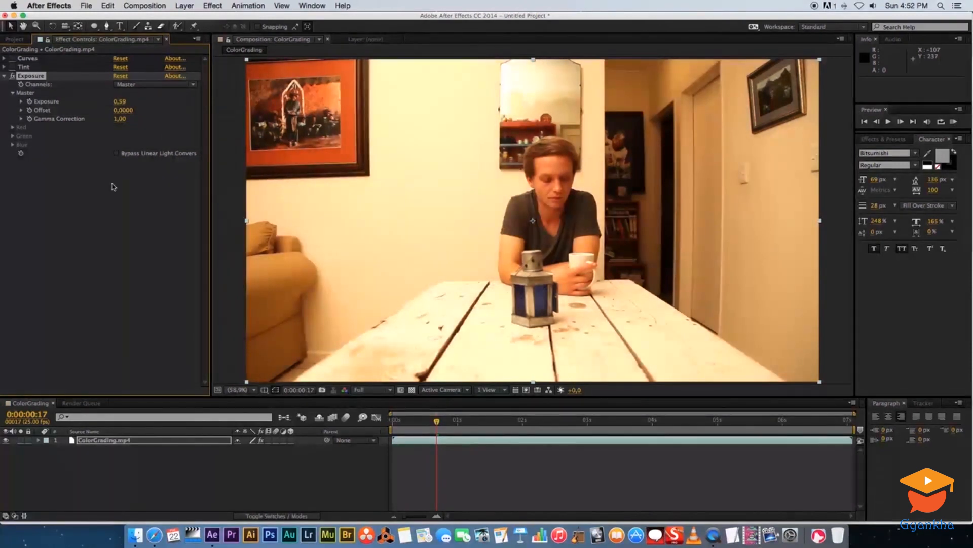
click(83, 199)
click(36, 76)
key(Delete)
Apply Hue/Saturation with Master Saturation at -29 and Master Lightness at -14, and enable Colorize.
right_click(81, 164)
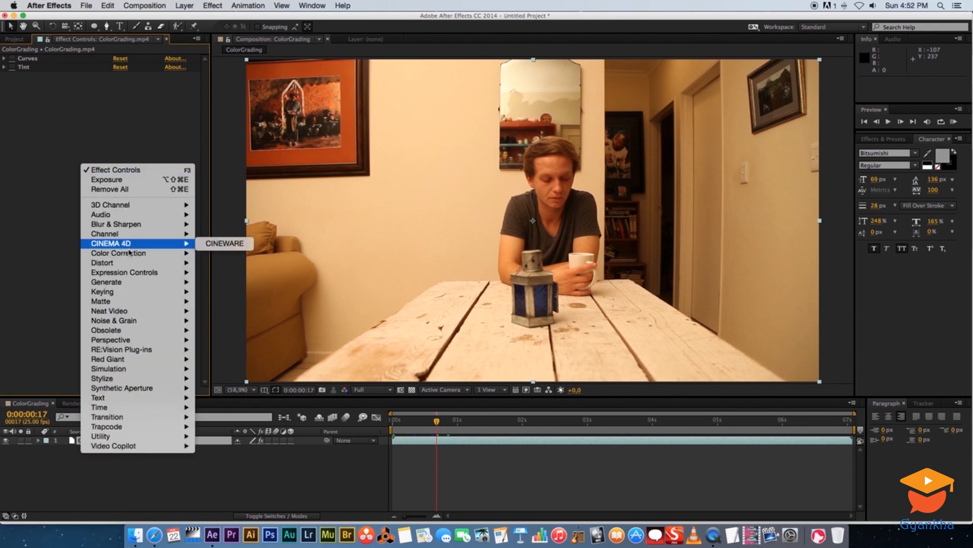
mouse_move(121, 255)
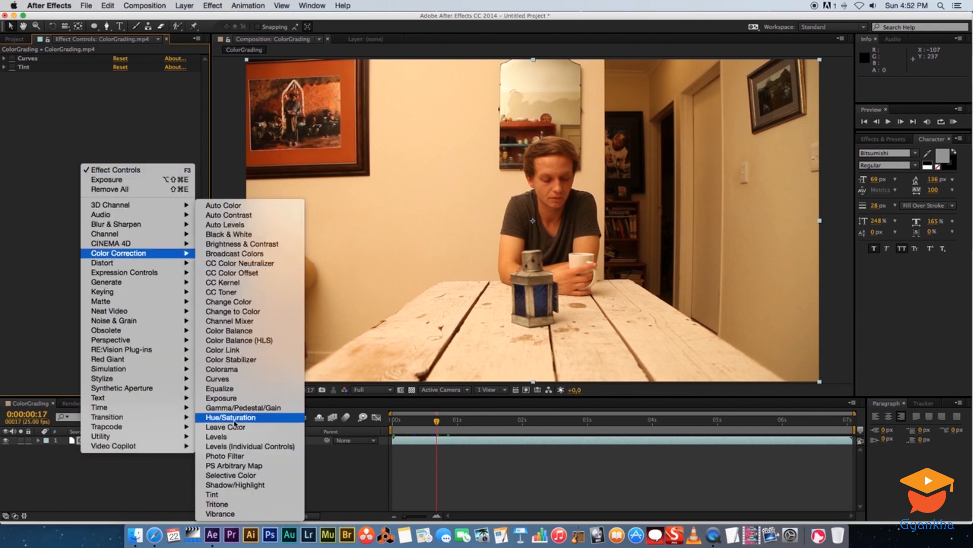
click(229, 418)
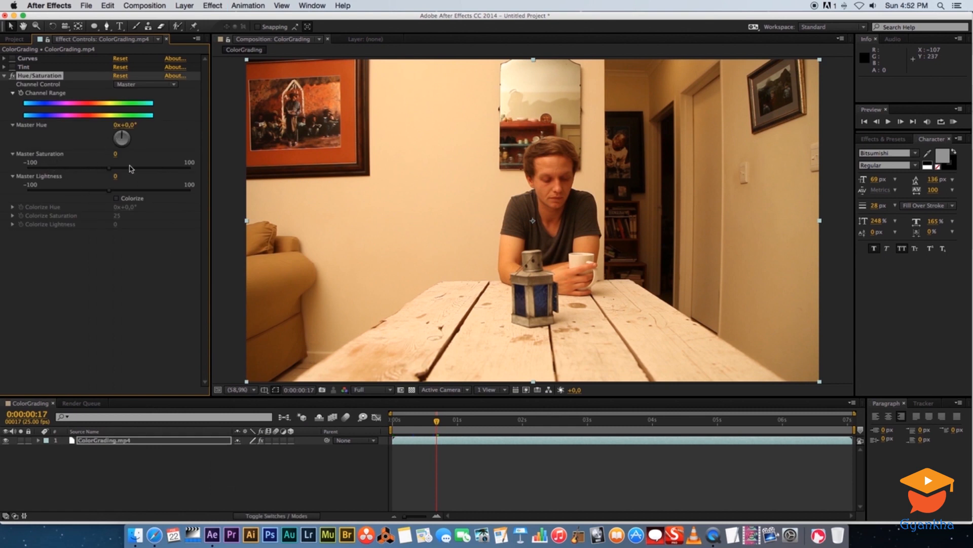
drag(113, 170, 98, 193)
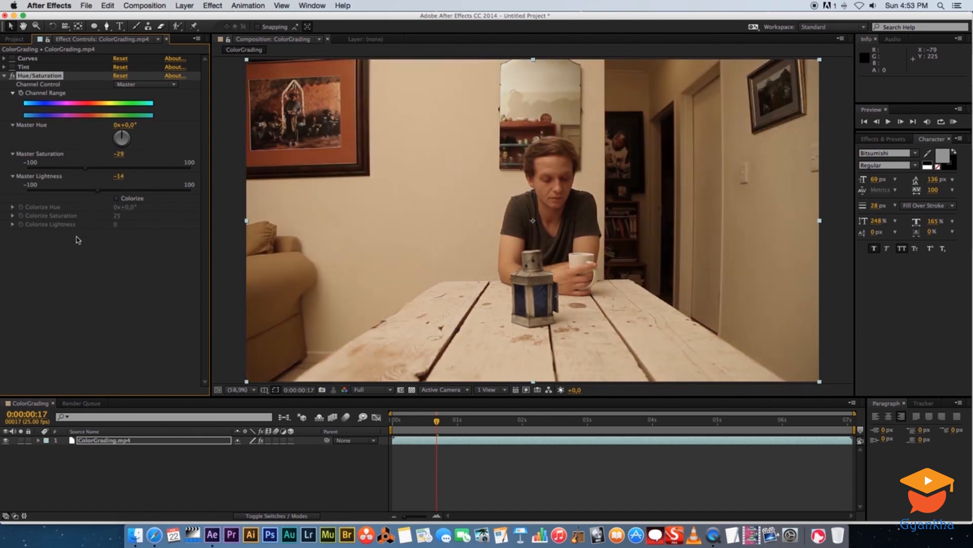
click(116, 199)
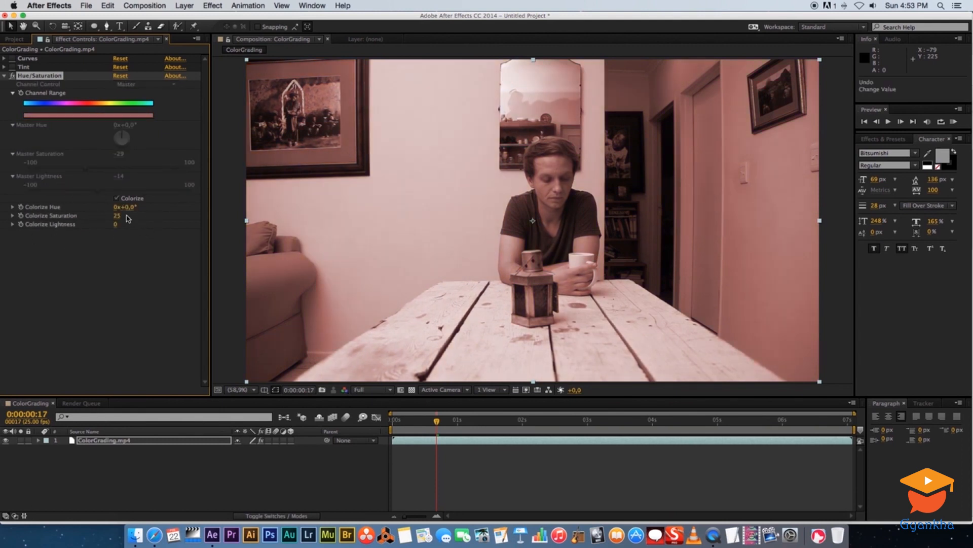
Disable Colorize and delete the Hue/Saturation effect, and turn the Curves and Tint effects back on.
click(116, 198)
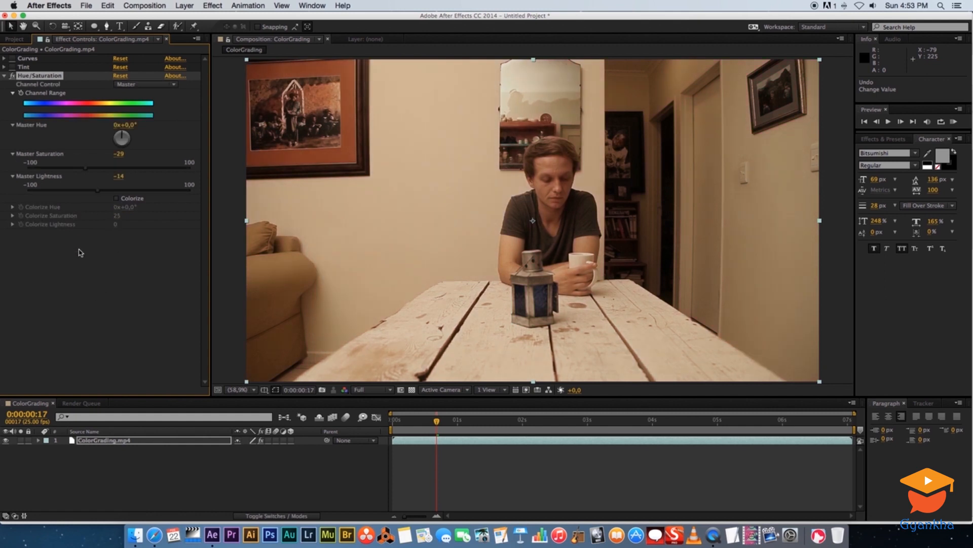
click(85, 275)
click(44, 77)
key(Delete)
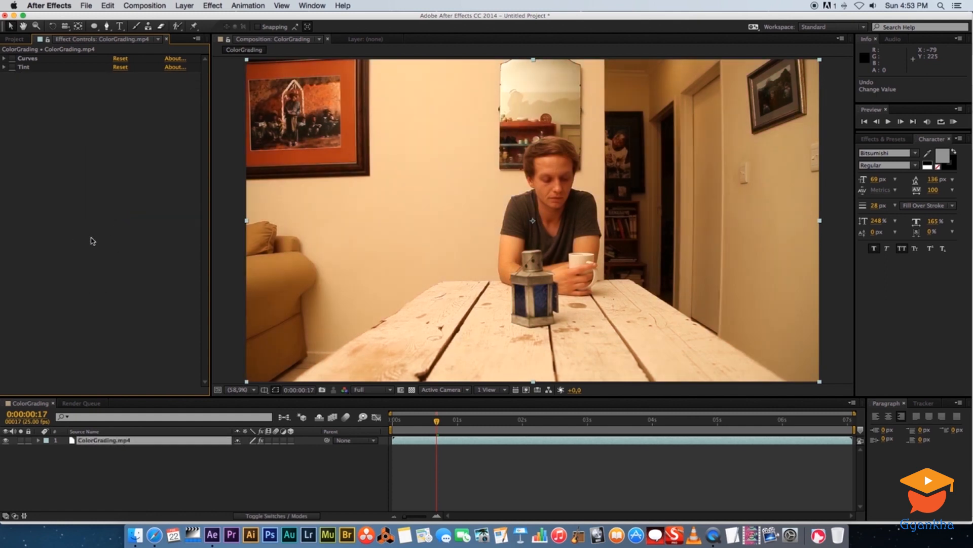
click(13, 58)
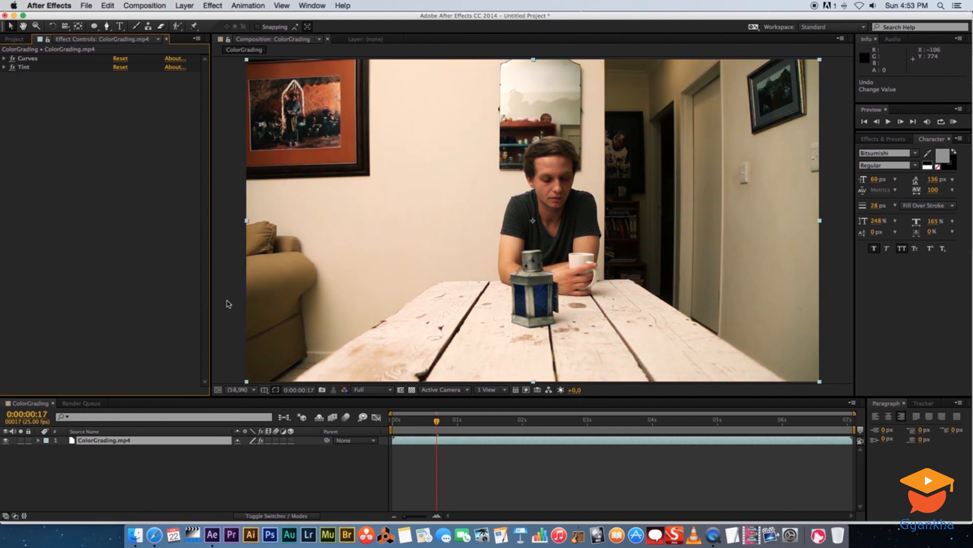
click(136, 477)
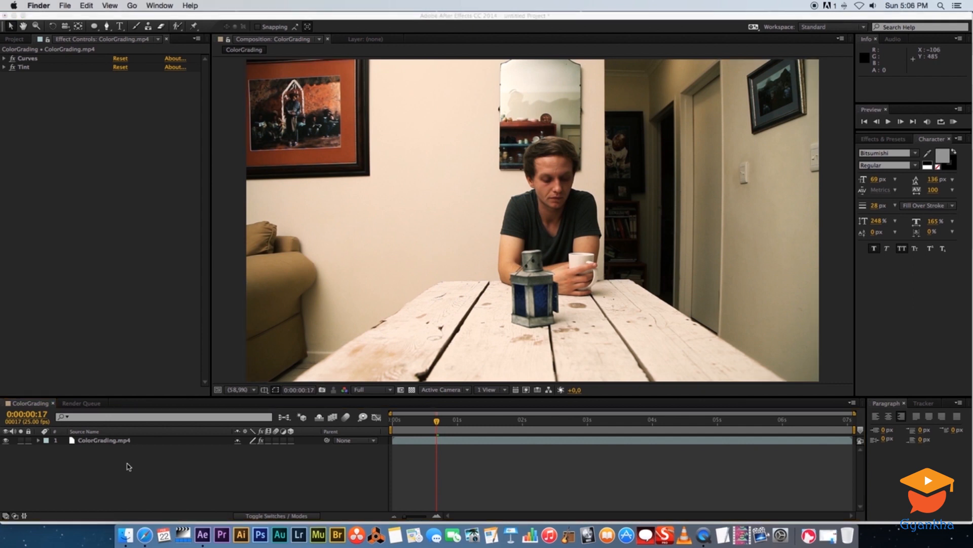
Create a new adjustment layer above the ColorGrading.mp4 clip.
right_click(121, 474)
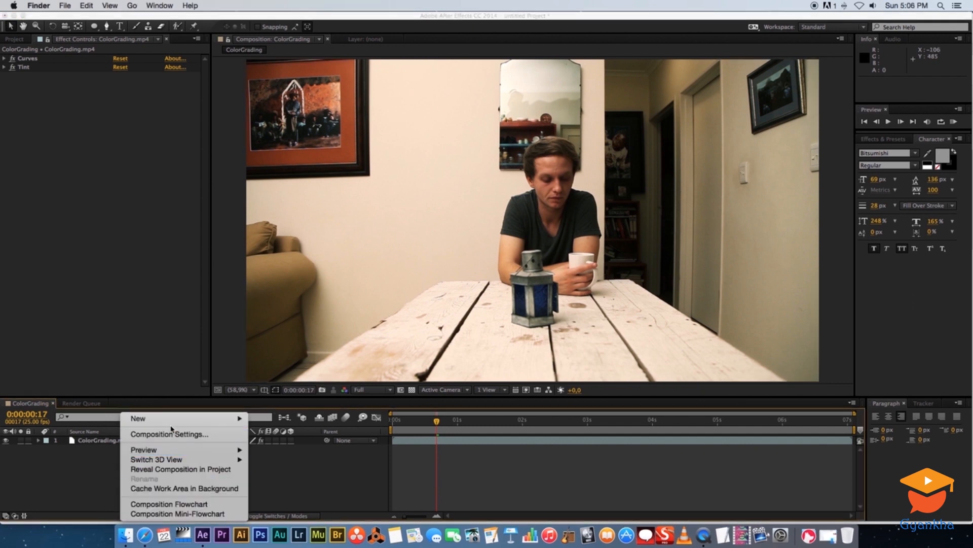
mouse_move(187, 418)
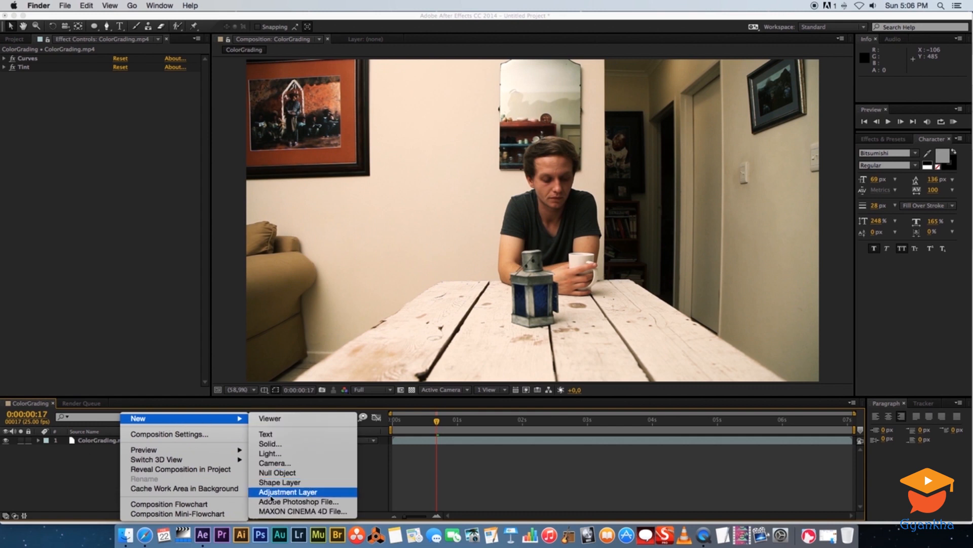
click(301, 493)
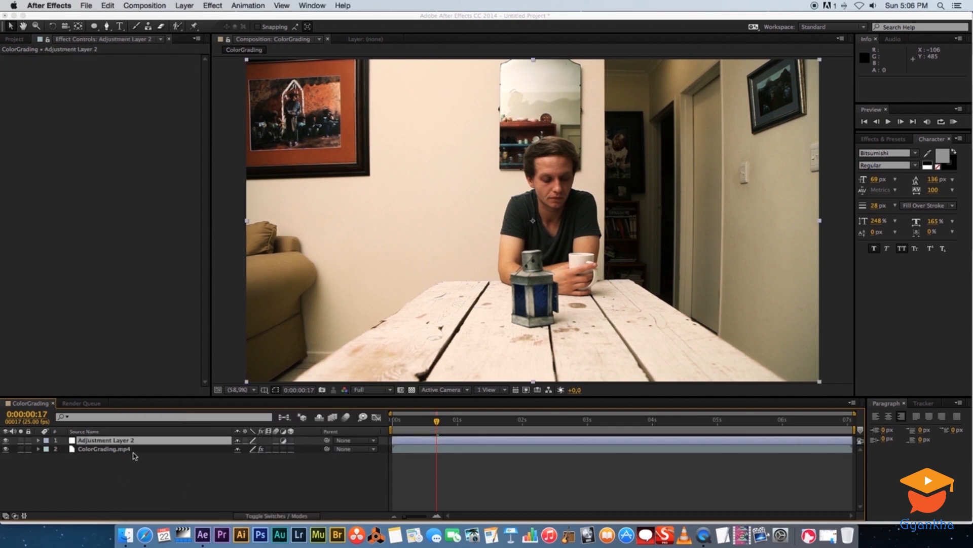
click(116, 468)
Apply the Curves color correction effect to the adjustment layer.
click(106, 440)
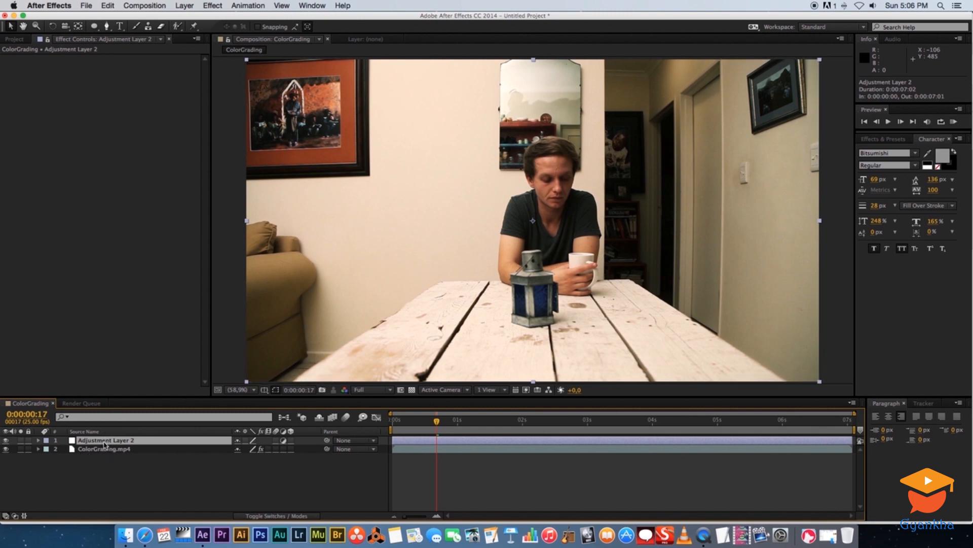
right_click(105, 444)
click(93, 469)
right_click(106, 446)
mouse_move(139, 292)
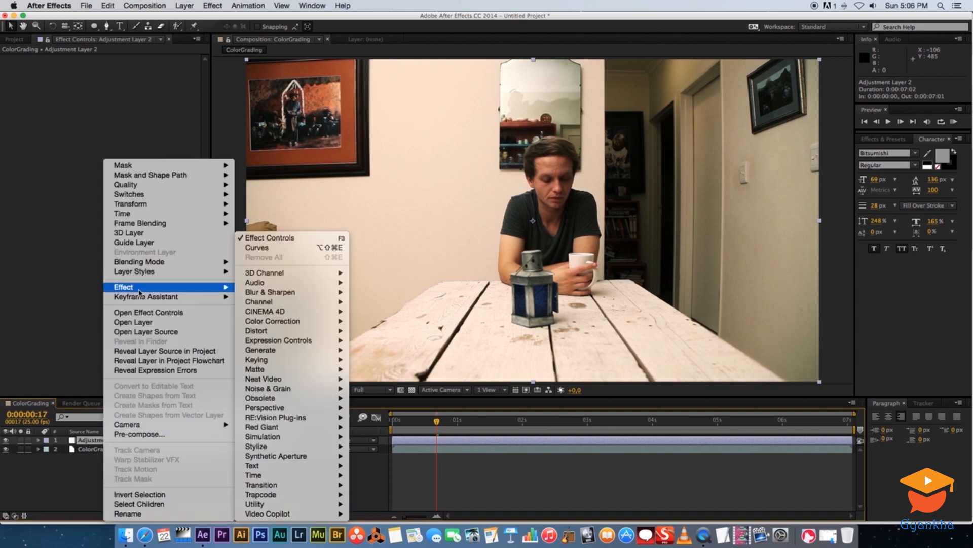
mouse_move(300, 322)
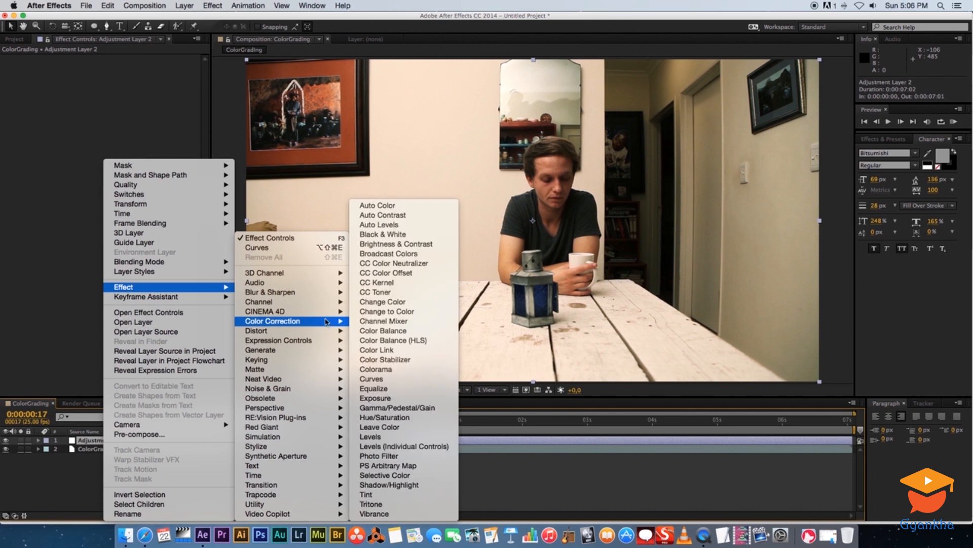
click(371, 378)
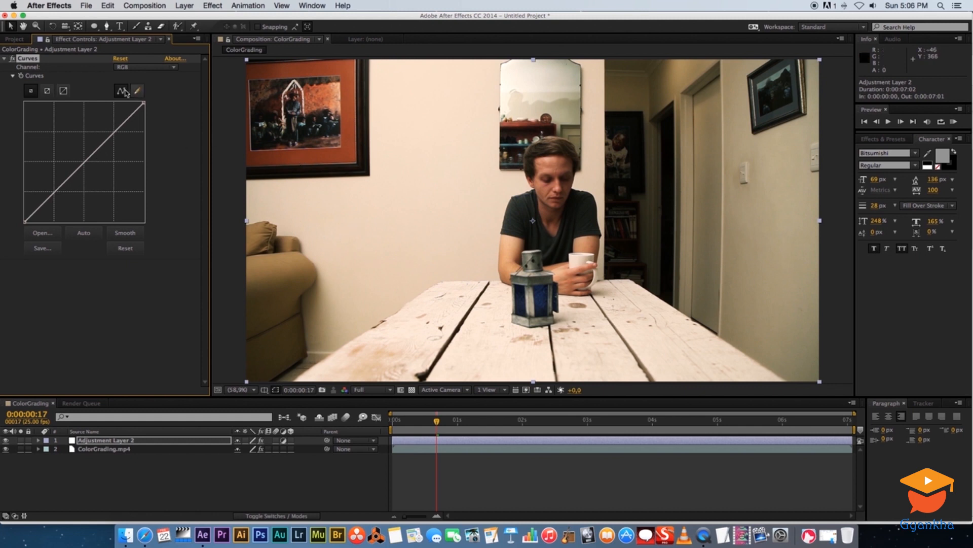
Add a full-frame elliptical mask to the adjustment layer and bend its RGB curve downward in the lower midtones to darken the image.
click(94, 27)
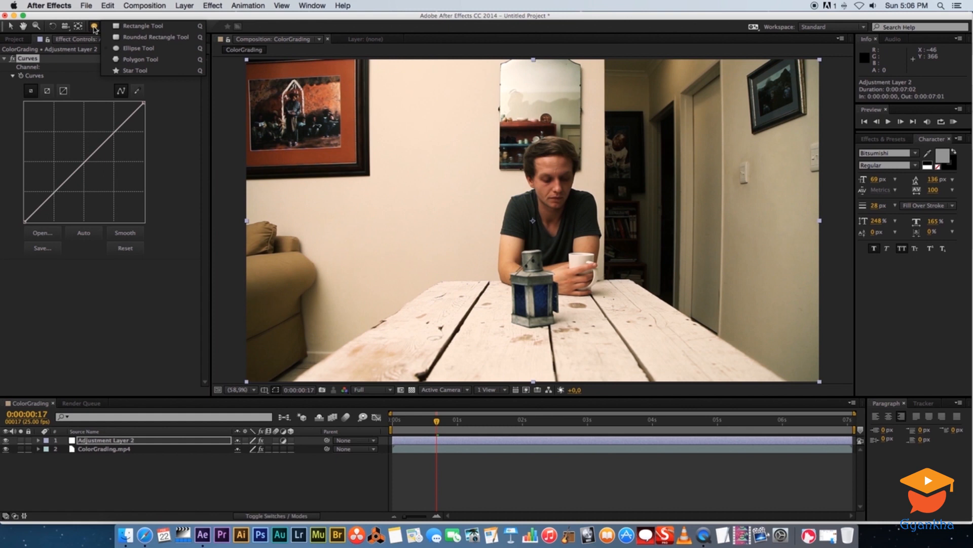
click(138, 49)
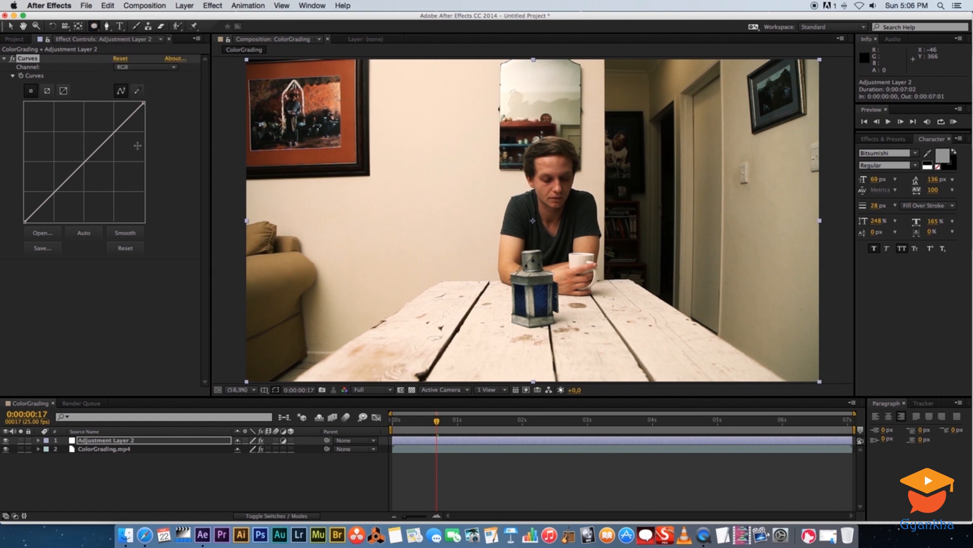
double_click(94, 26)
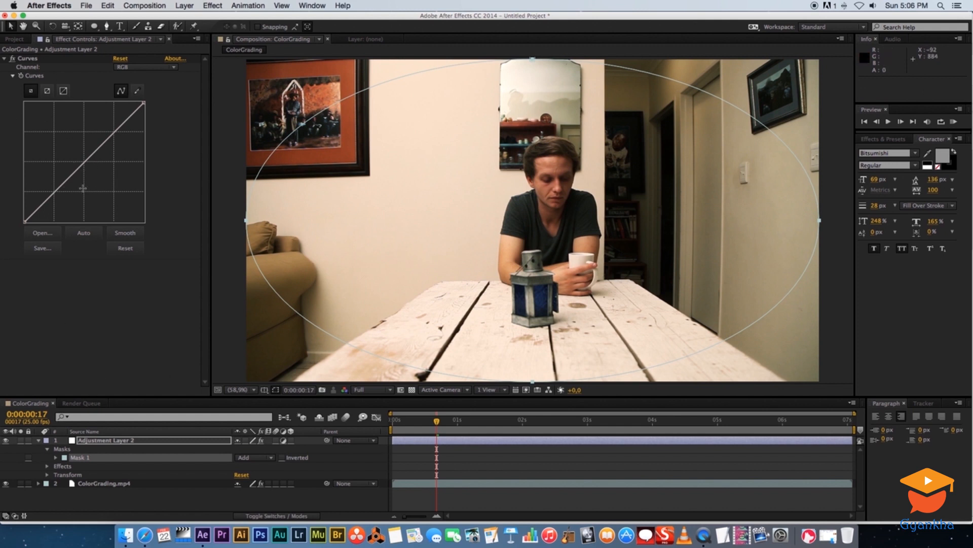
drag(70, 181, 73, 196)
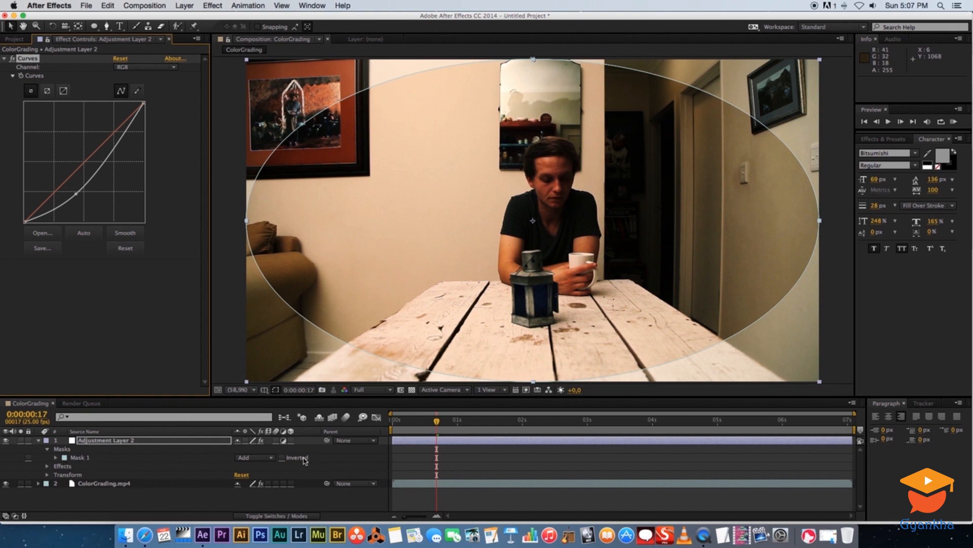
Invert the adjustment layer's elliptical mask and set its Mask Feather to 250 pixels, leaving the layer deselected.
click(283, 457)
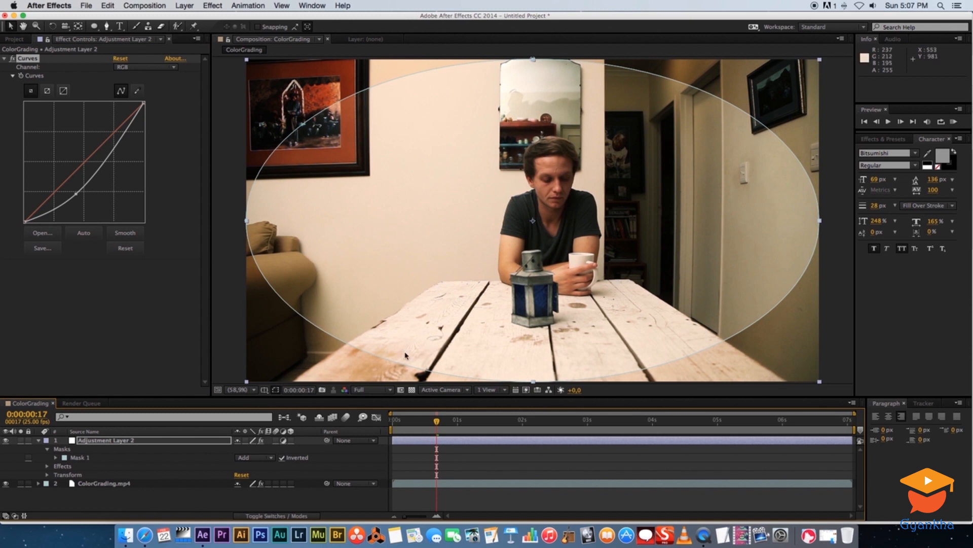
click(56, 458)
click(247, 475)
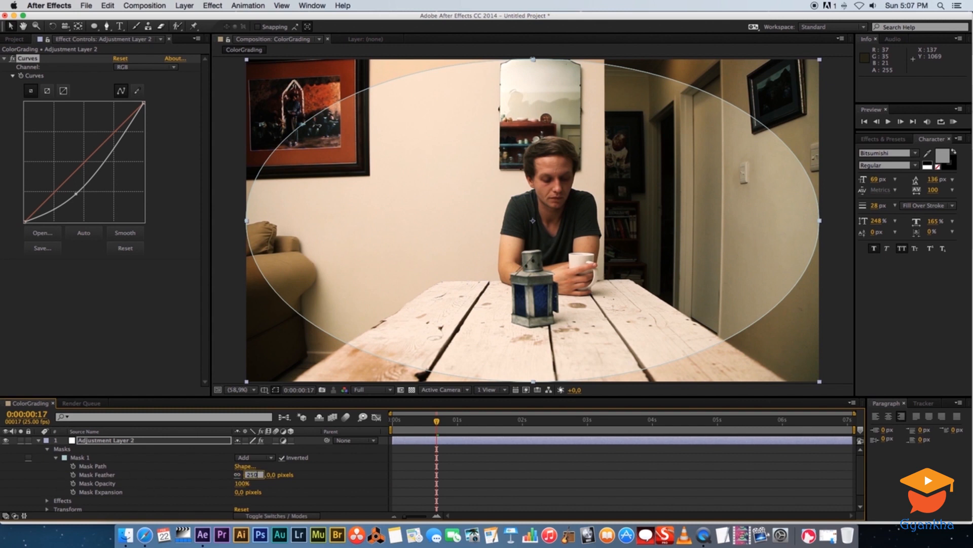
key(Return)
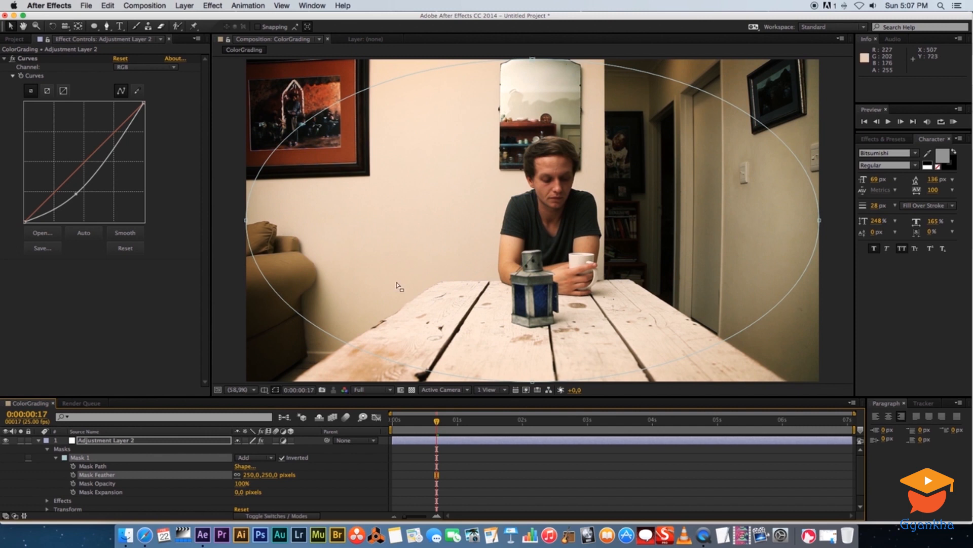
click(230, 206)
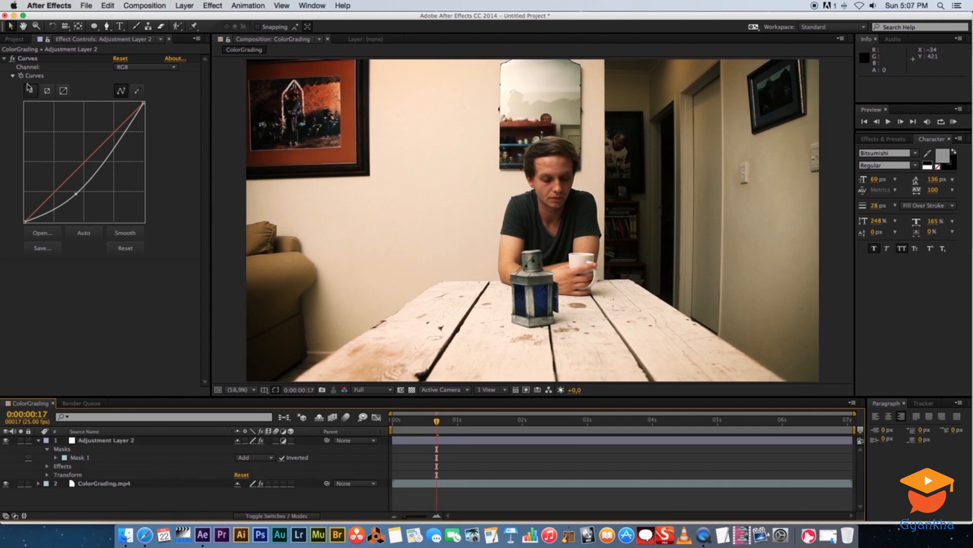
Toggle the adjustment layer's visibility to compare the picture with and without the vignette.
click(5, 441)
click(5, 441)
click(5, 441)
click(5, 442)
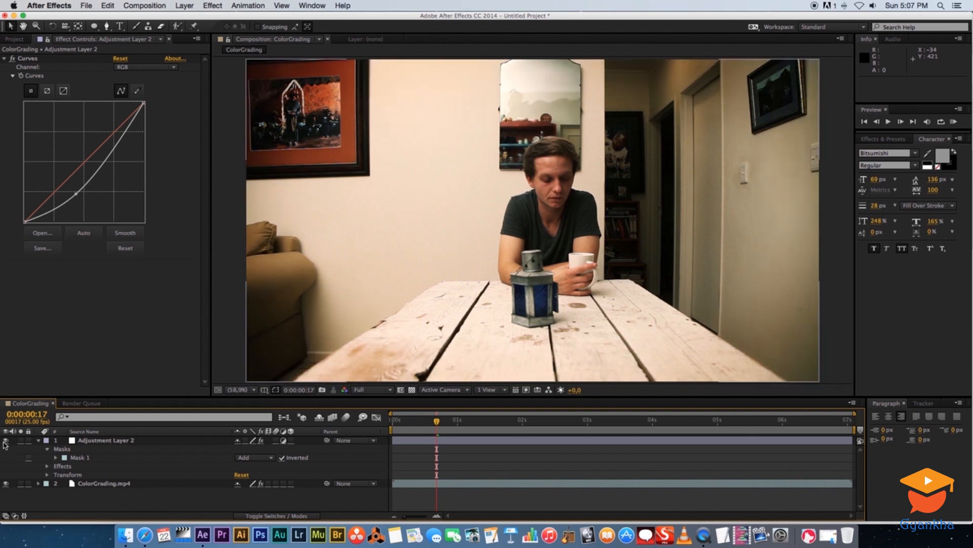